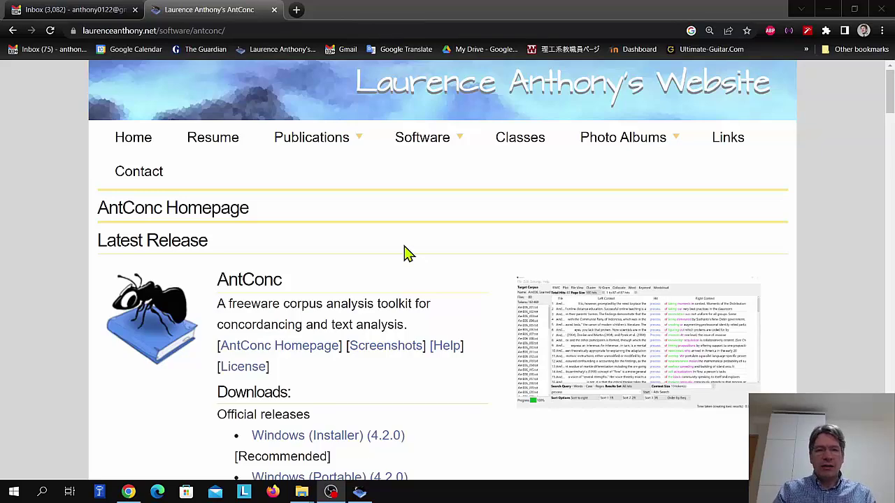
# - Browse the AntConc homepage's screenshot gallery through to the Wordcloud screenshot, then close it
pyautogui.scroll(-3, 409, 253)
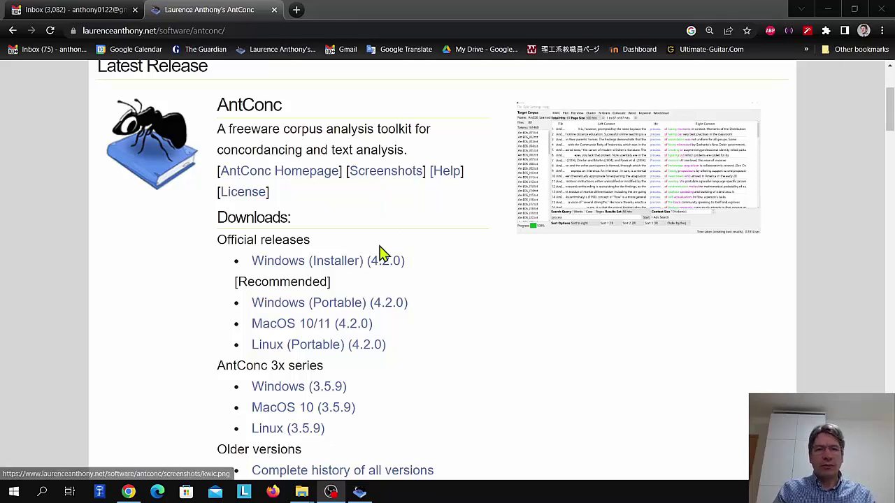
pyautogui.scroll(-1, 428, 219)
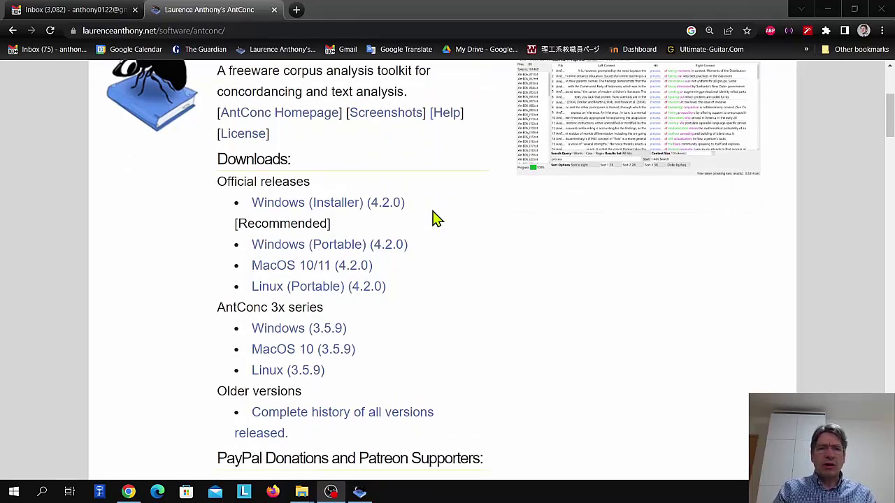
pyautogui.scroll(-1, 433, 219)
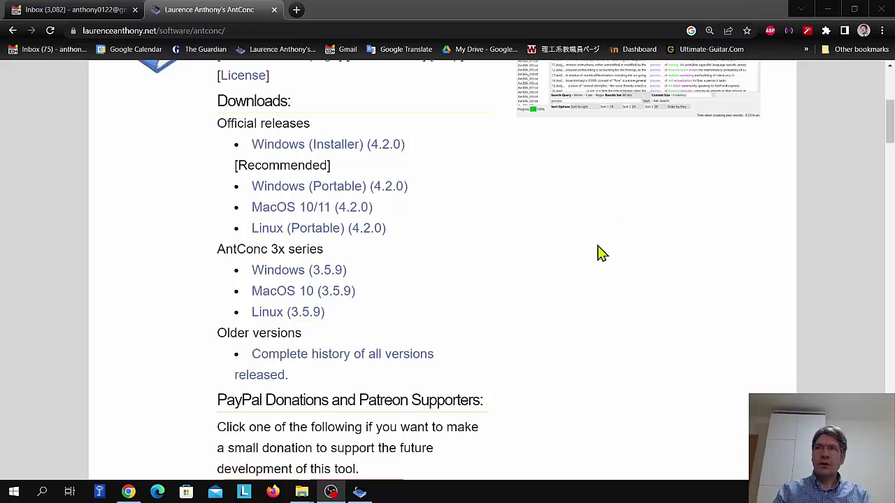
pyautogui.scroll(2, 567, 290)
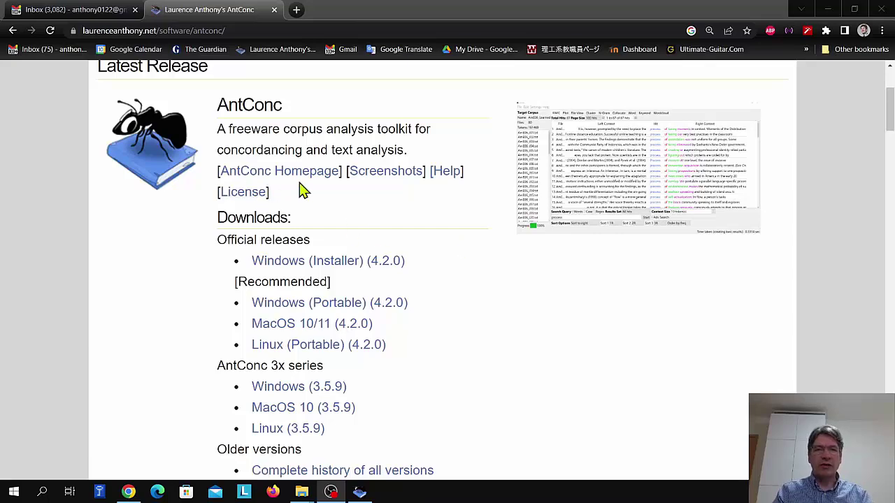
pyautogui.click(376, 183)
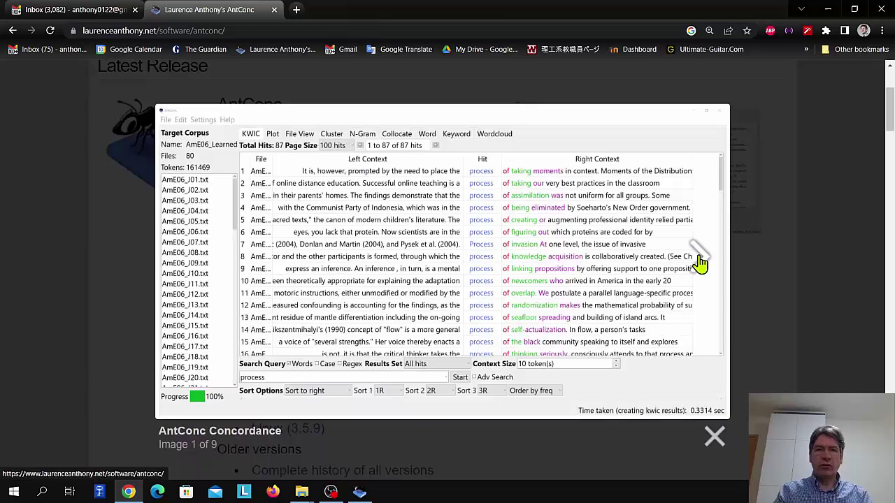
pyautogui.click(700, 262)
pyautogui.click(700, 263)
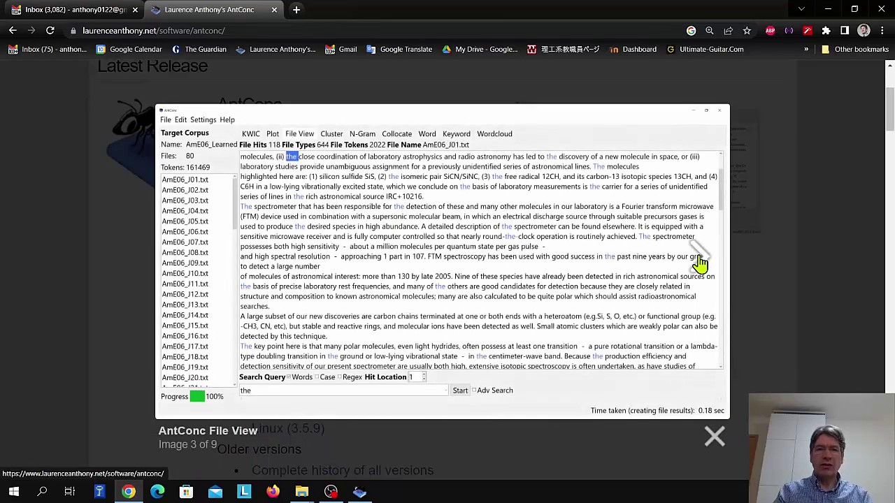
pyautogui.click(699, 263)
pyautogui.click(700, 263)
pyautogui.click(700, 264)
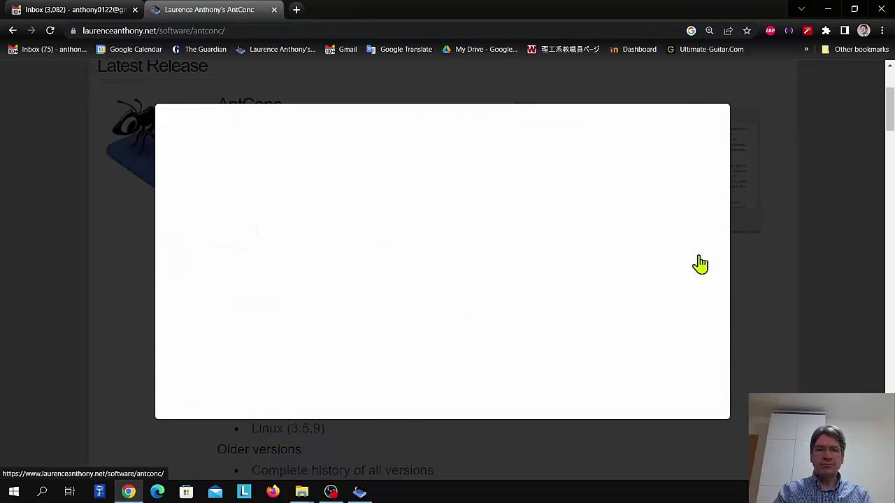
pyautogui.click(700, 263)
pyautogui.click(699, 263)
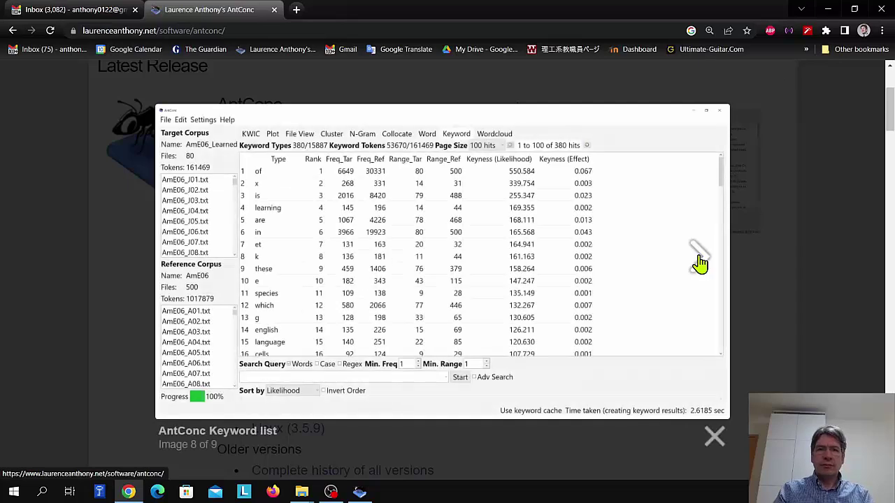
pyautogui.click(700, 262)
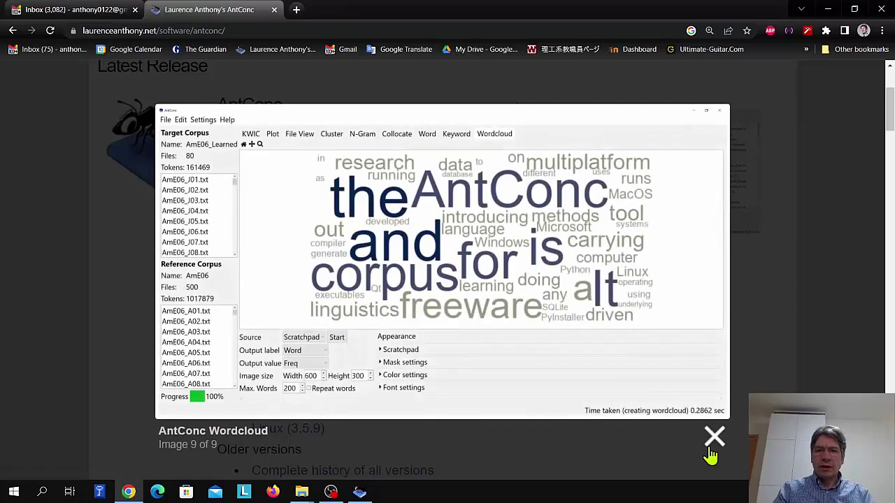
pyautogui.click(711, 447)
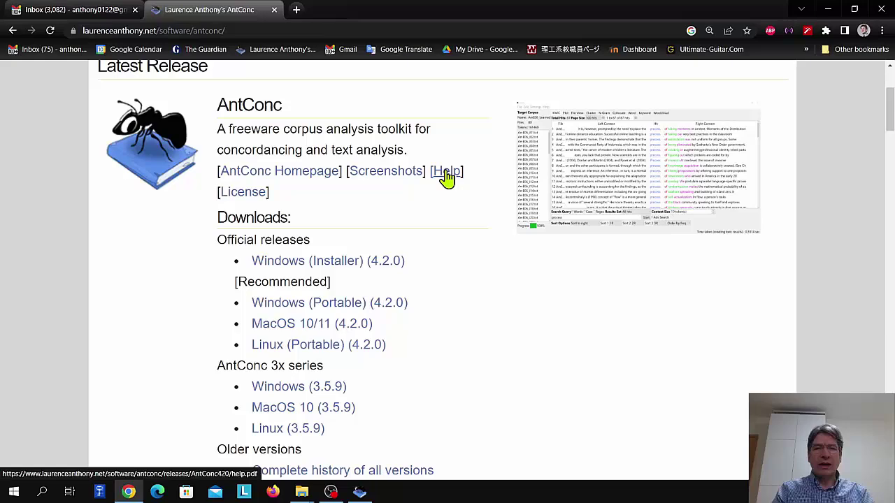
# - View the AntConc help PDF and return to the homepage
pyautogui.click(444, 171)
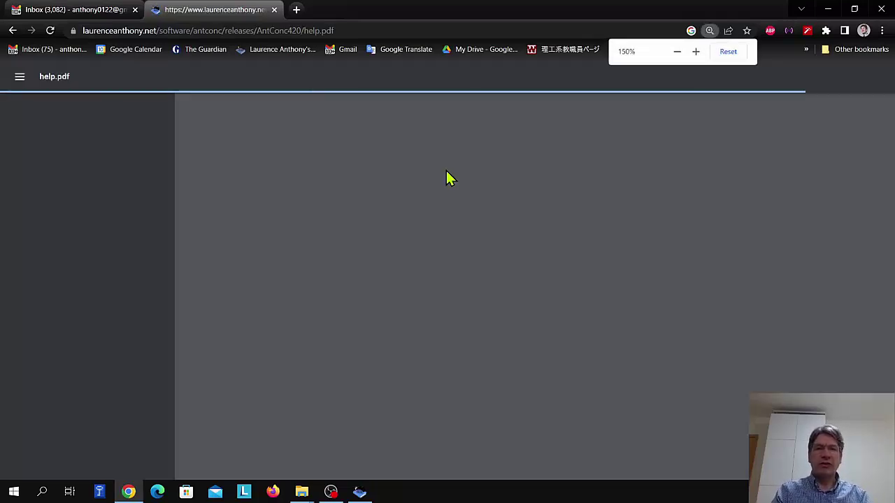
pyautogui.scroll(-10, 447, 179)
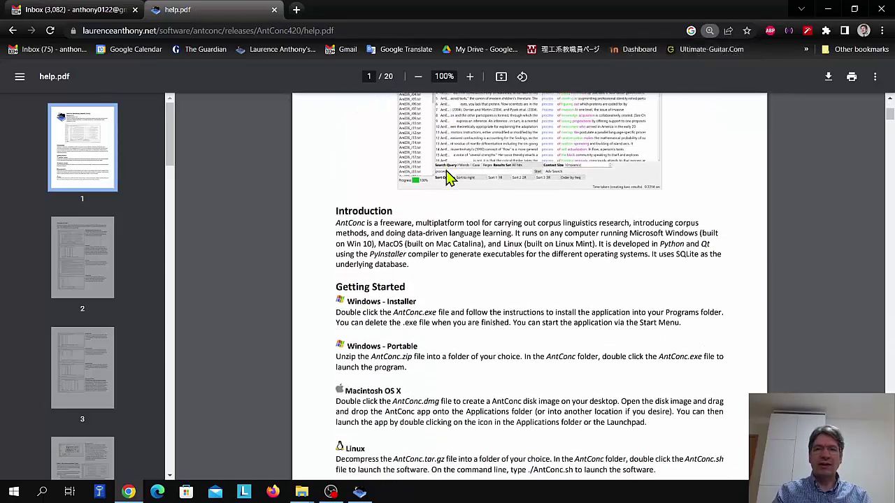
pyautogui.scroll(-8, 448, 178)
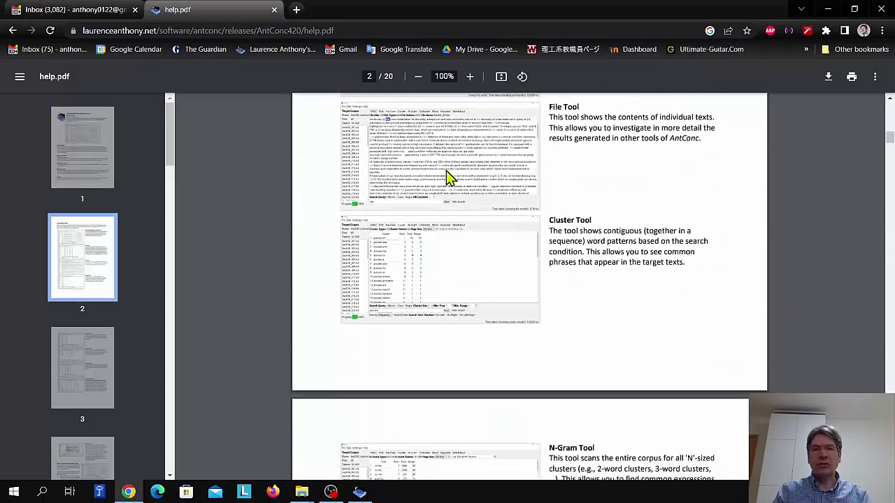
pyautogui.scroll(10, 447, 178)
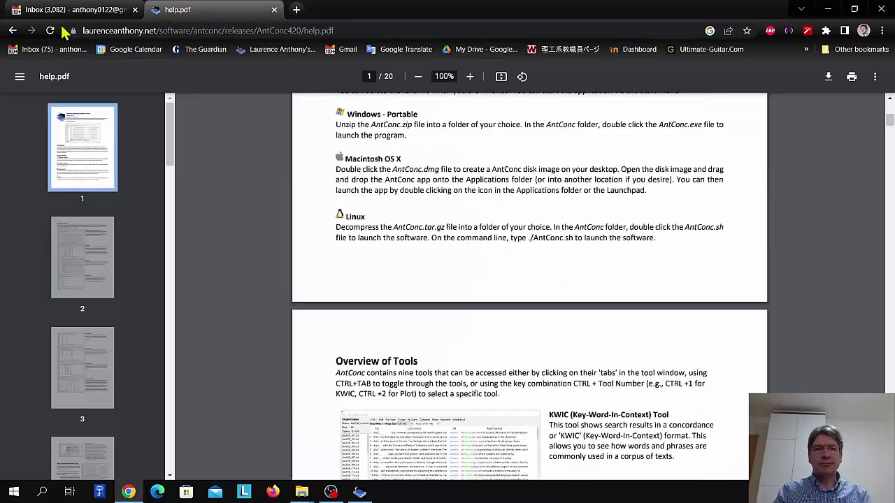
pyautogui.click(12, 31)
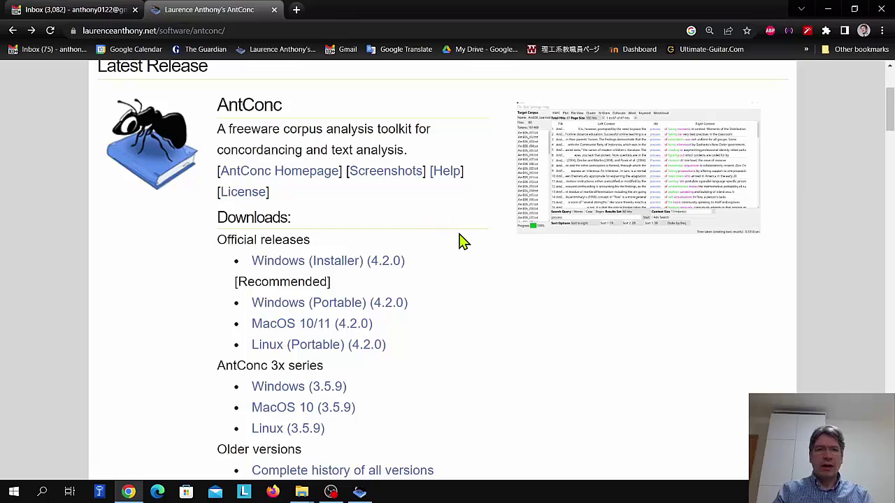
# - View the AntConc license PDF and return to the homepage
pyautogui.click(241, 196)
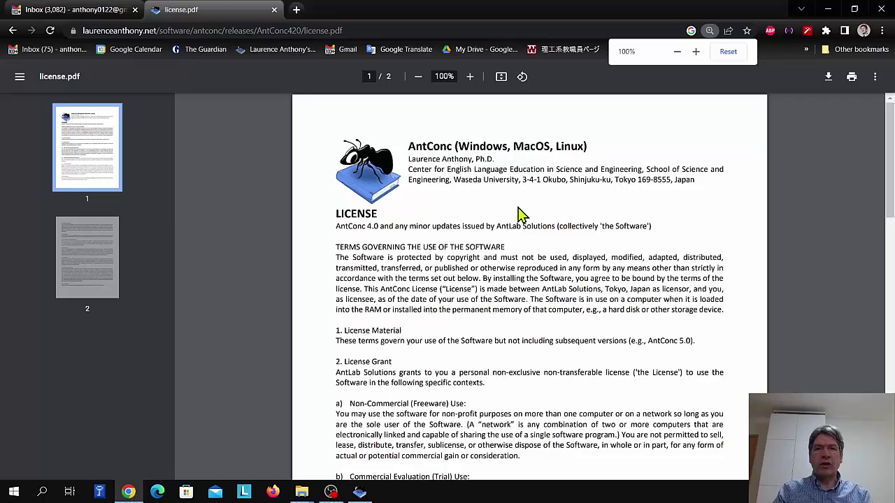
pyautogui.scroll(-7, 531, 213)
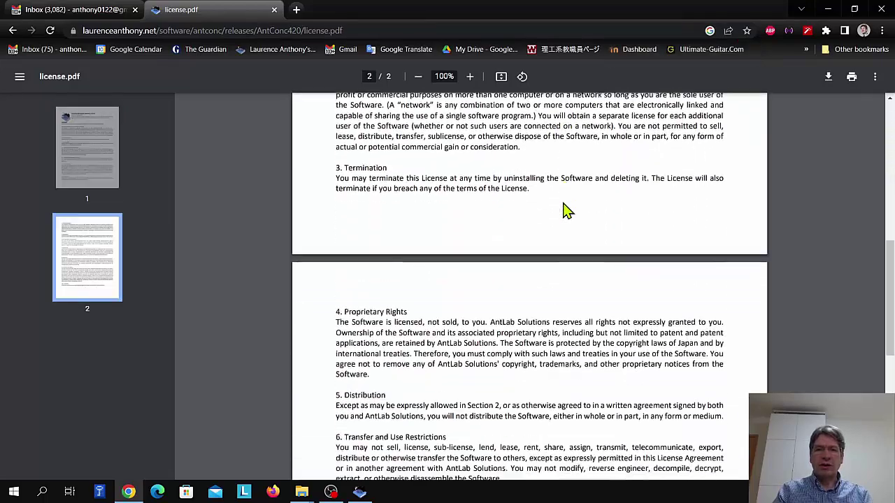
pyautogui.scroll(-3, 566, 210)
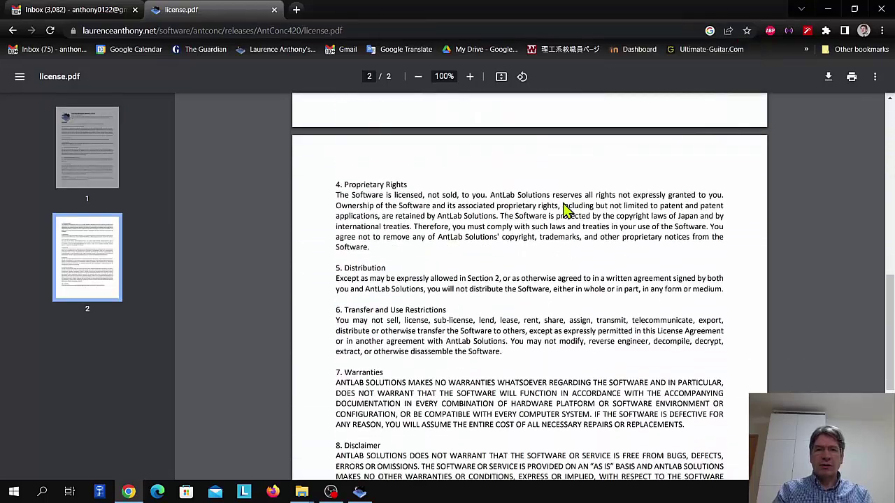
pyautogui.click(12, 31)
# - Scroll down through the rest of the AntConc homepage
pyautogui.scroll(-3, 421, 253)
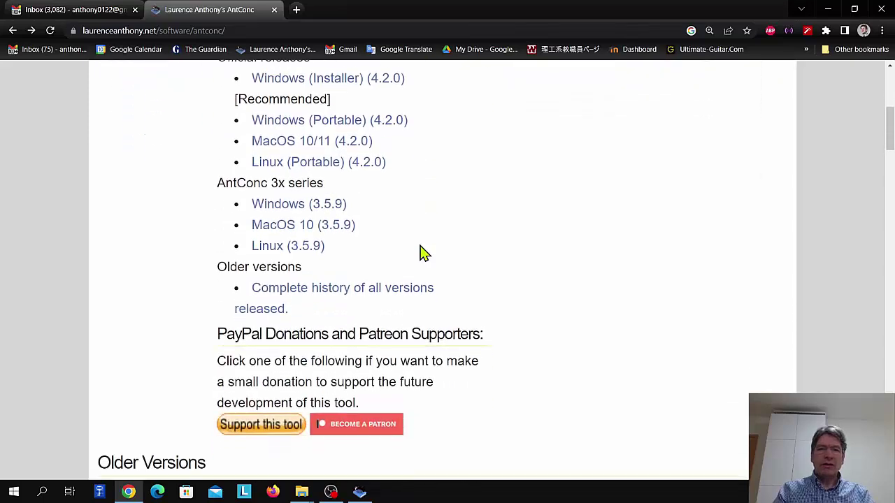
pyautogui.scroll(-3, 420, 253)
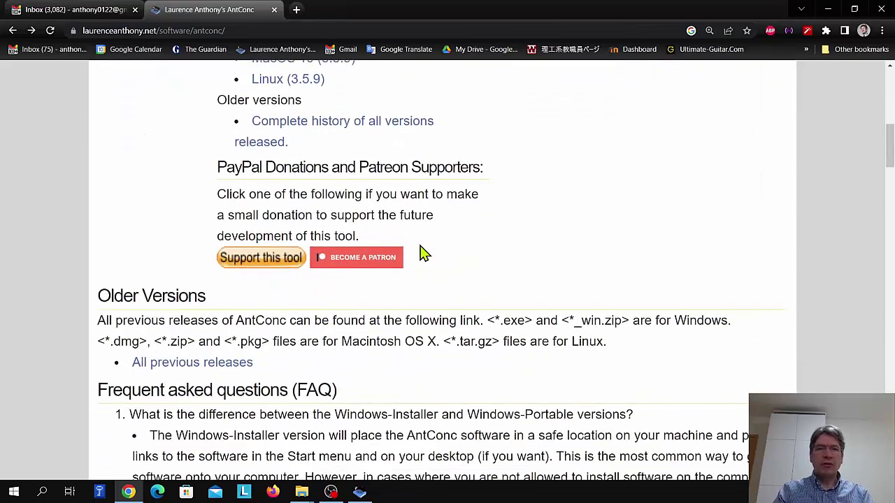
pyautogui.scroll(-1, 420, 253)
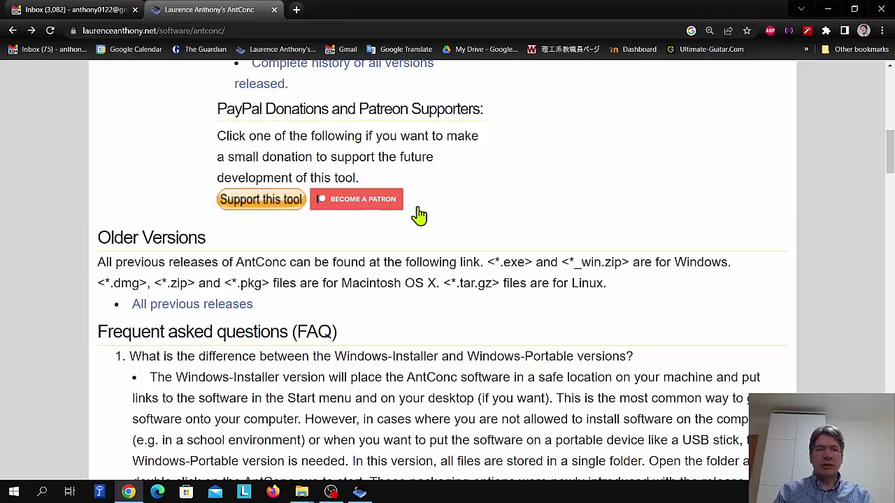
pyautogui.scroll(-4, 535, 204)
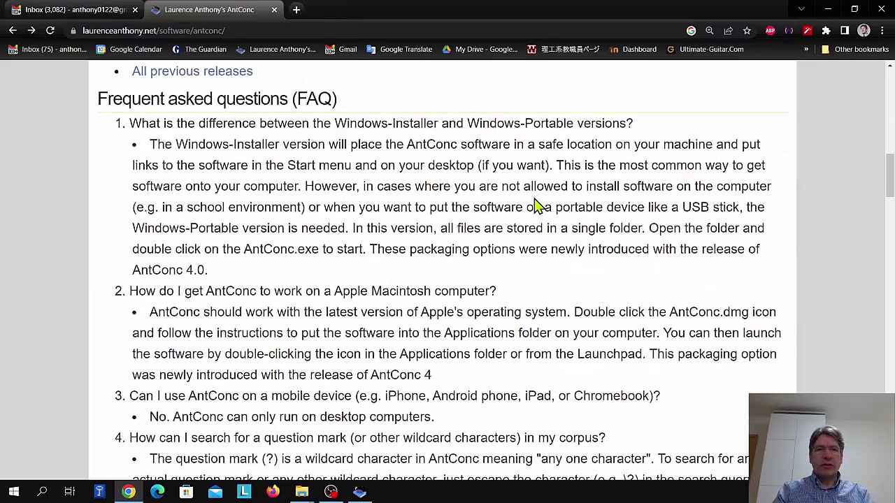
pyautogui.scroll(-4, 332, 141)
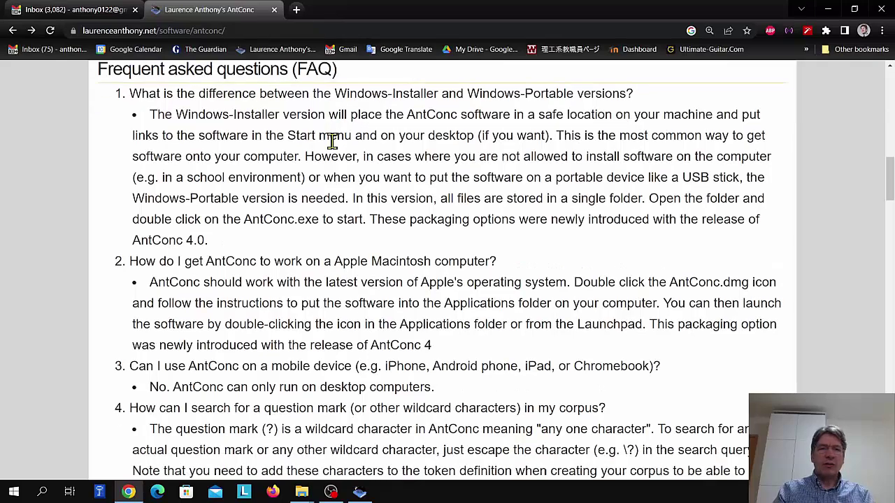
pyautogui.scroll(-6, 333, 149)
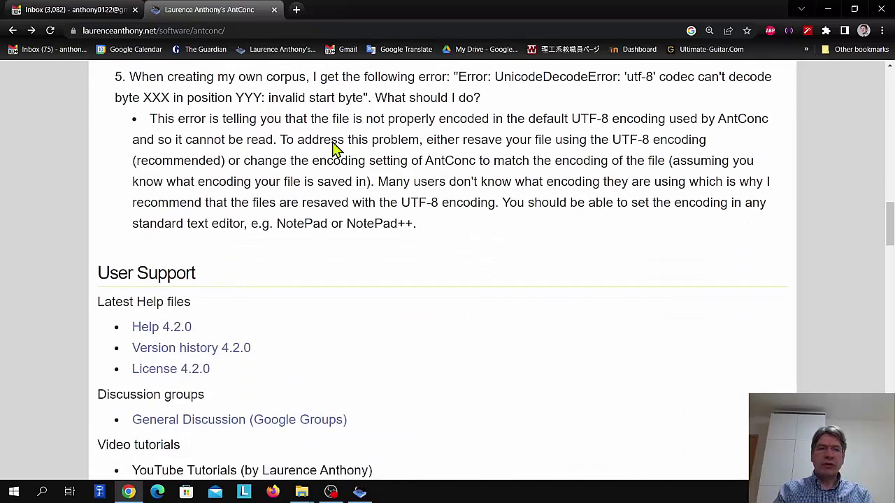
pyautogui.scroll(-6, 332, 149)
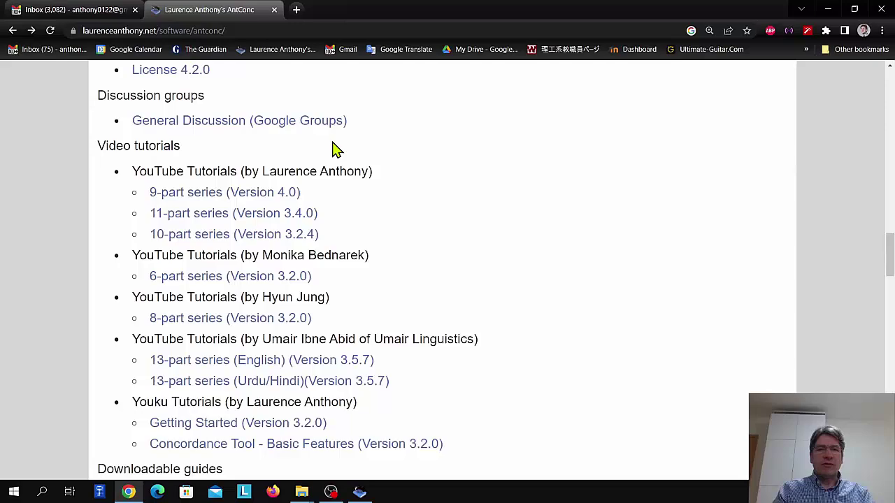
pyautogui.scroll(-1, 333, 148)
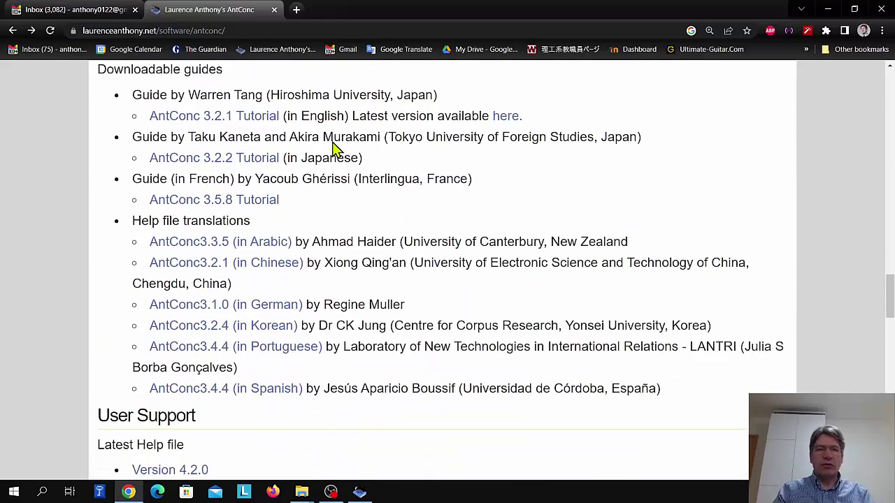
pyautogui.scroll(-8, 333, 148)
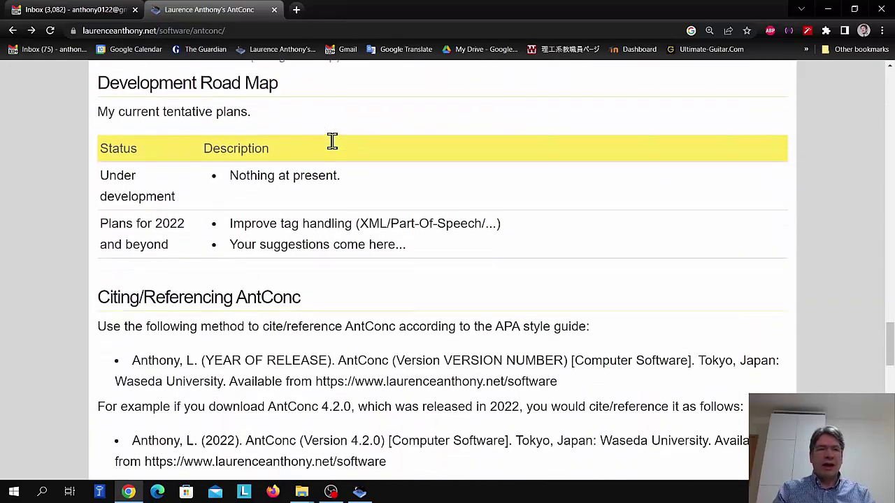
pyautogui.scroll(-1, 332, 141)
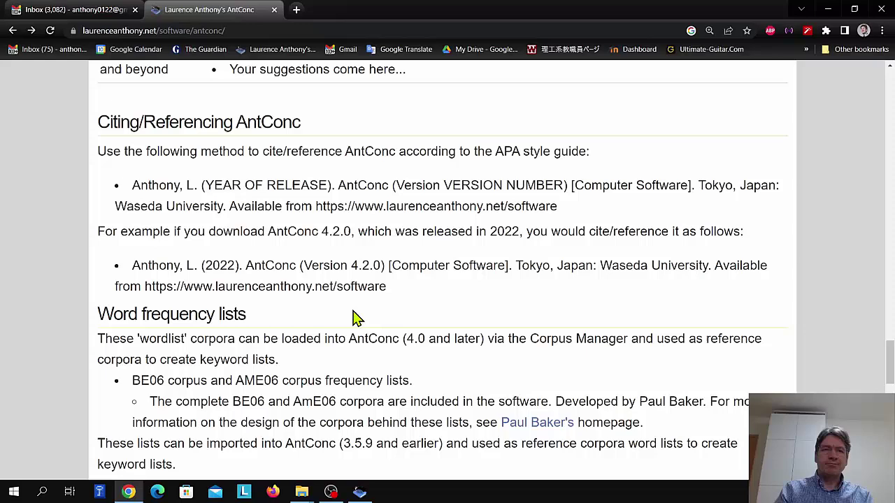
pyautogui.scroll(-4, 352, 318)
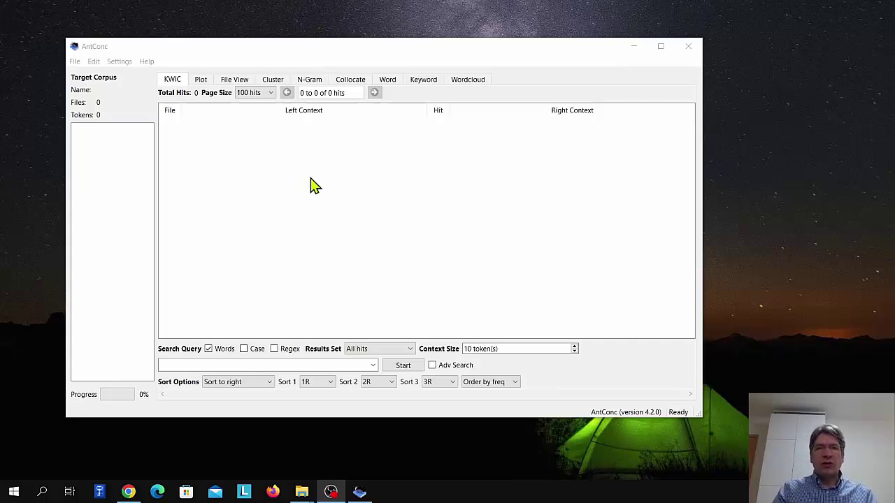
# - Set the Global Settings font size to 16 and apply it
pyautogui.click(119, 61)
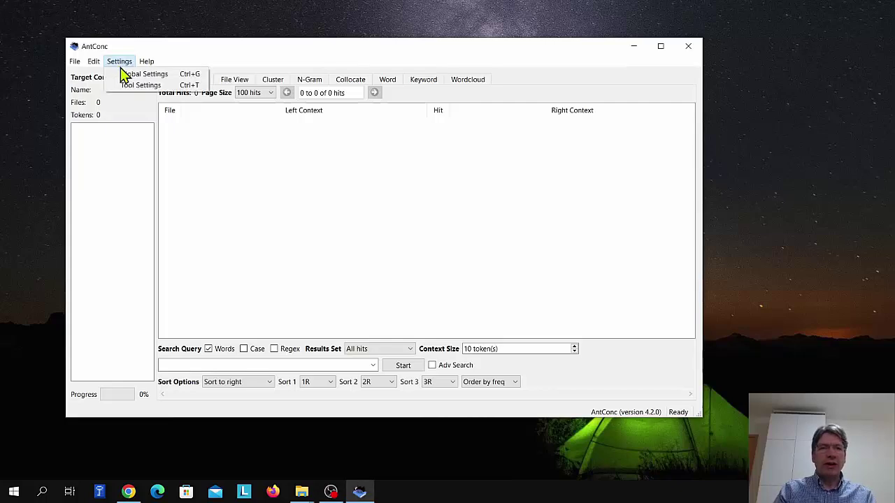
pyautogui.click(126, 74)
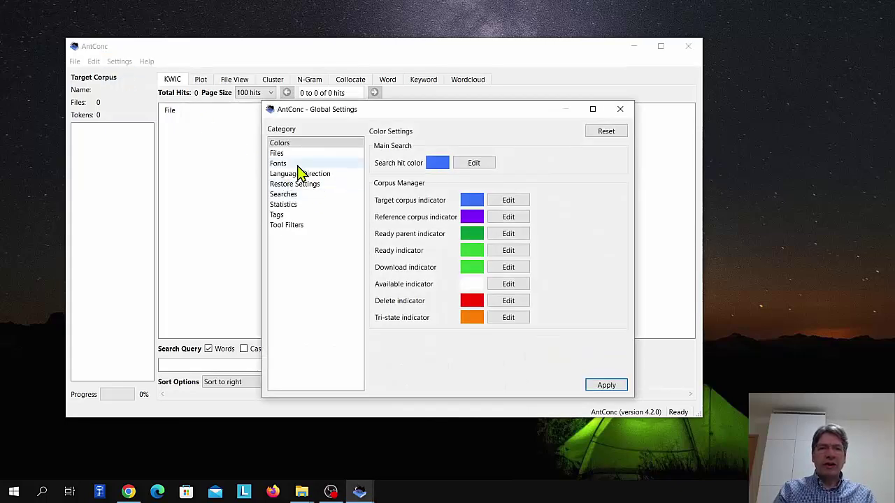
pyautogui.click(296, 165)
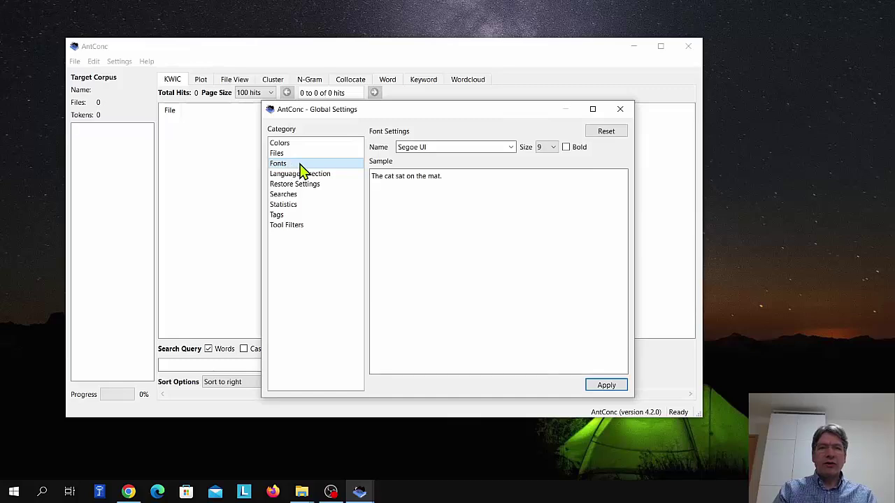
pyautogui.click(552, 148)
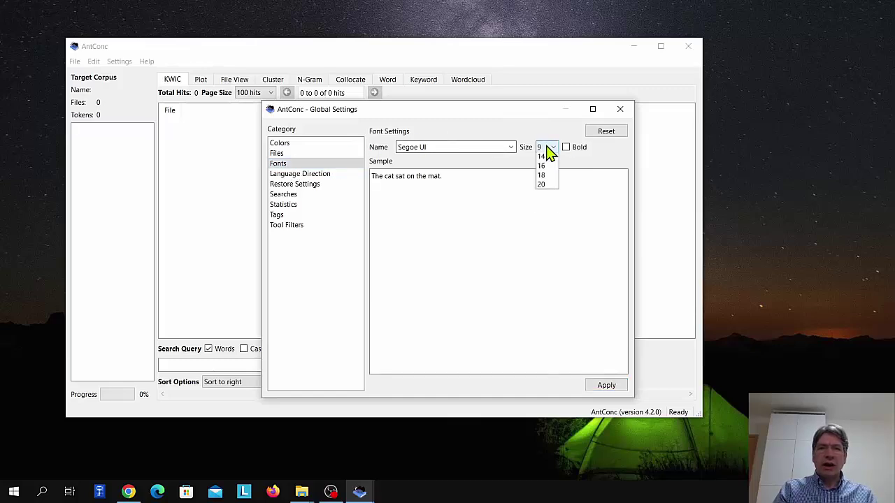
pyautogui.click(541, 221)
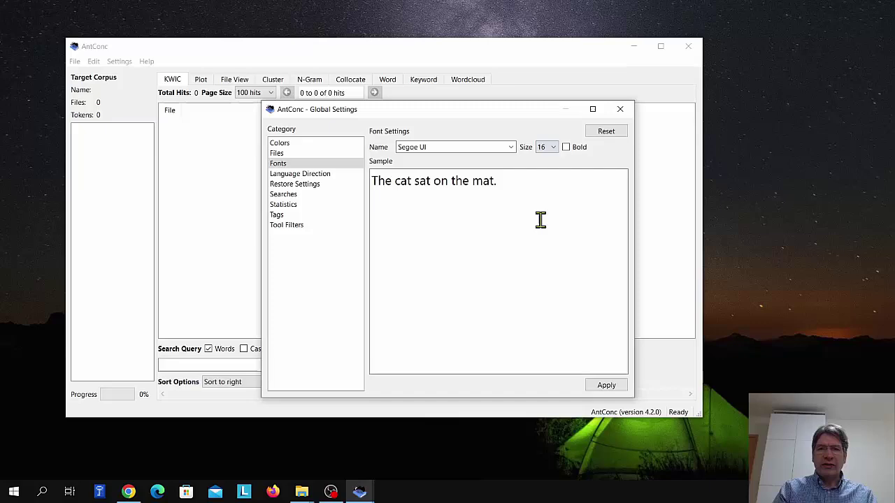
pyautogui.click(603, 388)
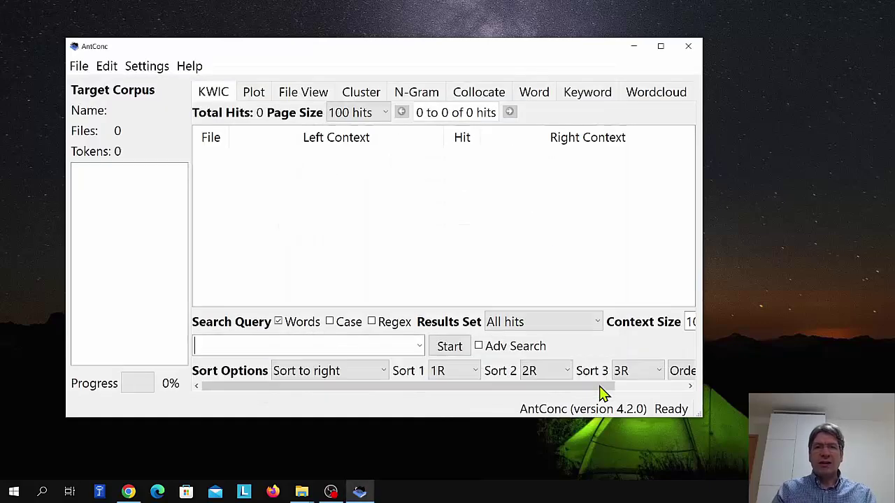
# - Maximize the AntConc window
pyautogui.click(660, 46)
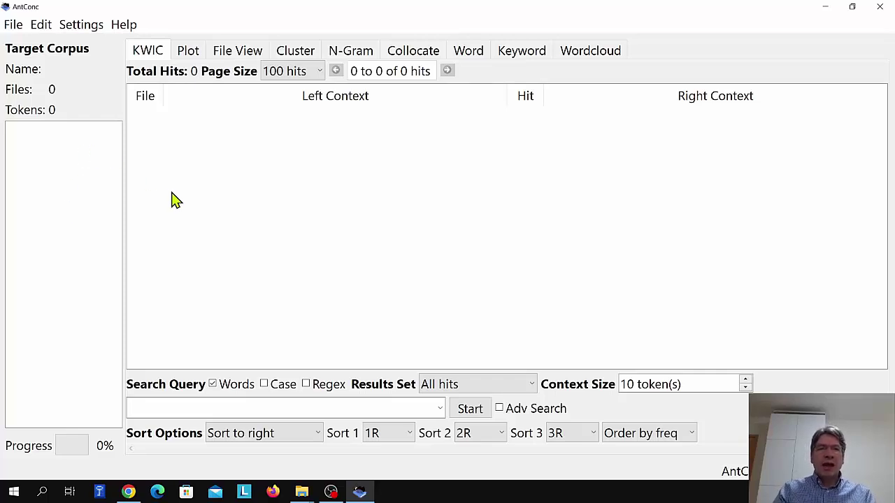
pyautogui.click(182, 53)
pyautogui.click(224, 51)
pyautogui.click(298, 54)
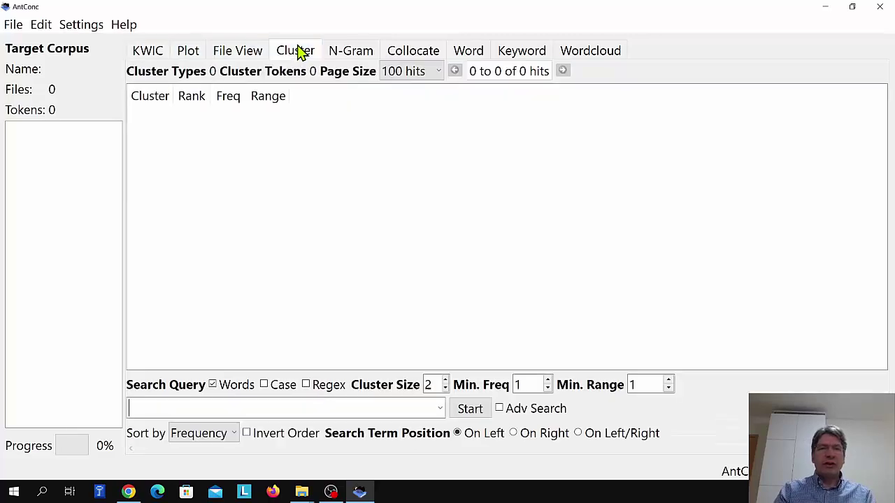
pyautogui.click(367, 56)
pyautogui.click(409, 58)
pyautogui.click(462, 54)
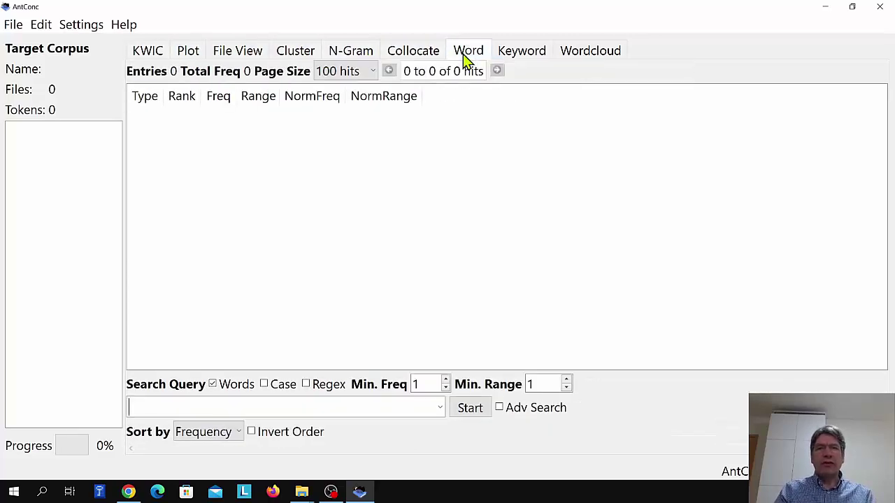
pyautogui.click(524, 53)
pyautogui.click(582, 56)
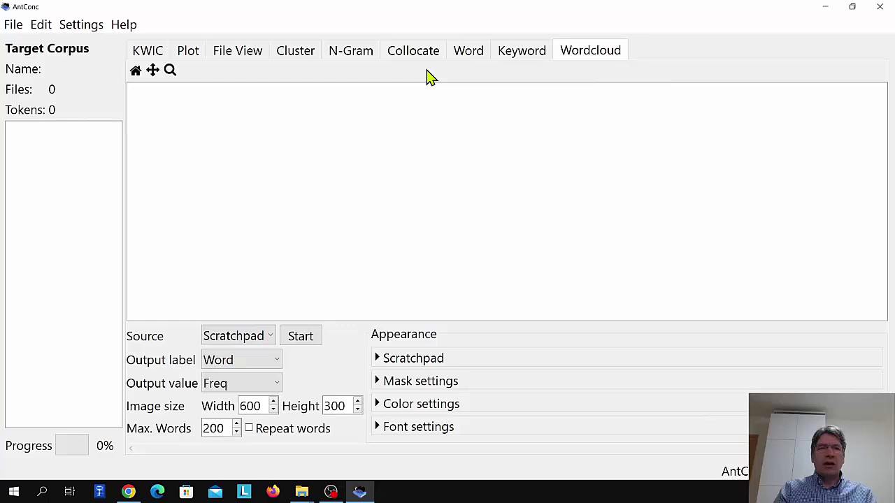
pyautogui.click(153, 53)
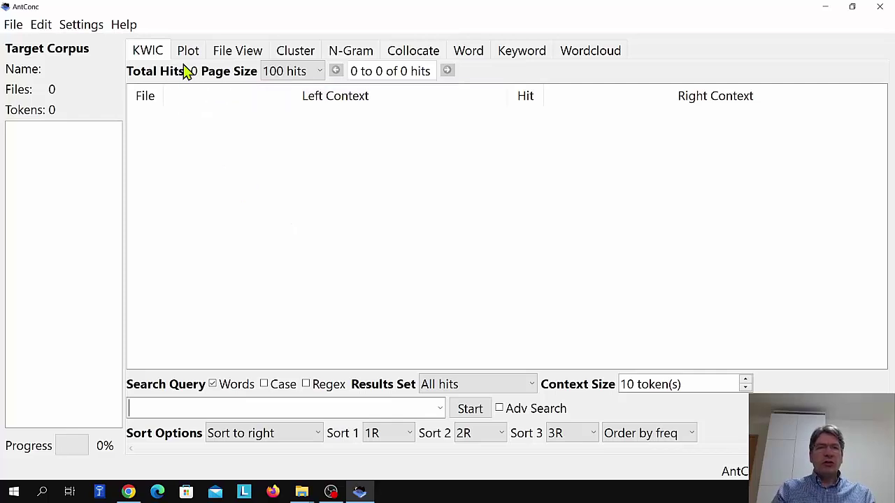
pyautogui.click(189, 52)
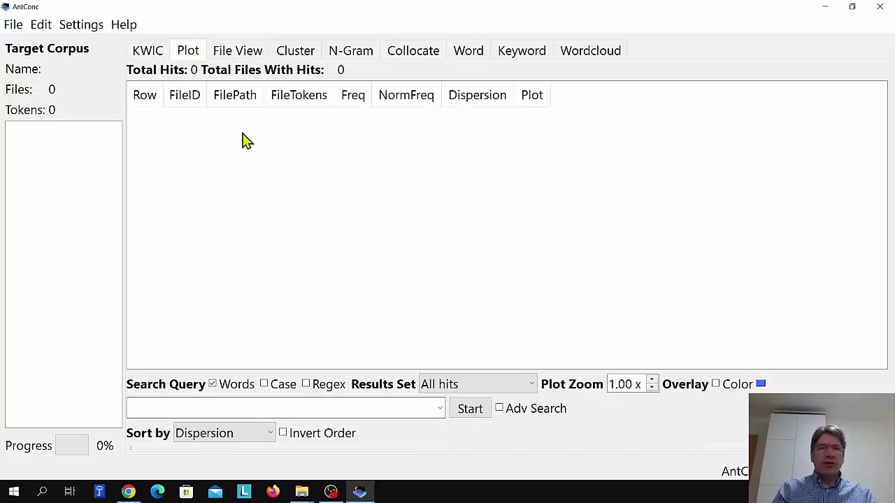
pyautogui.click(245, 53)
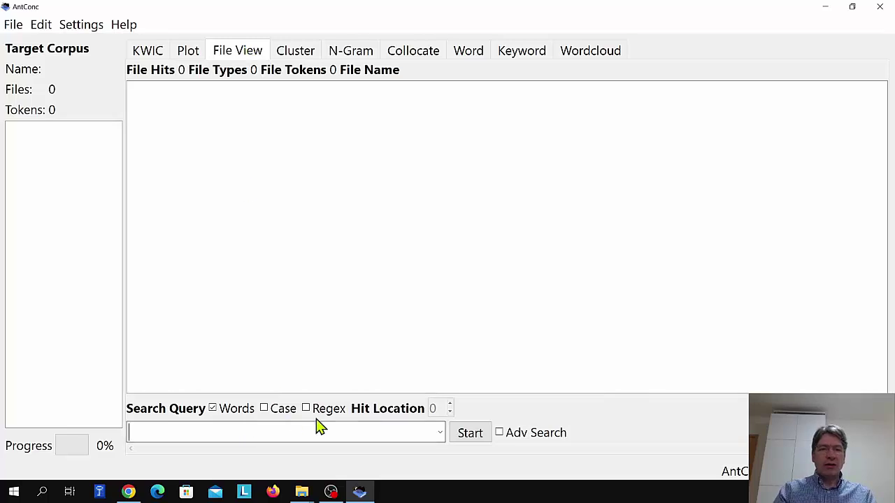
pyautogui.click(298, 53)
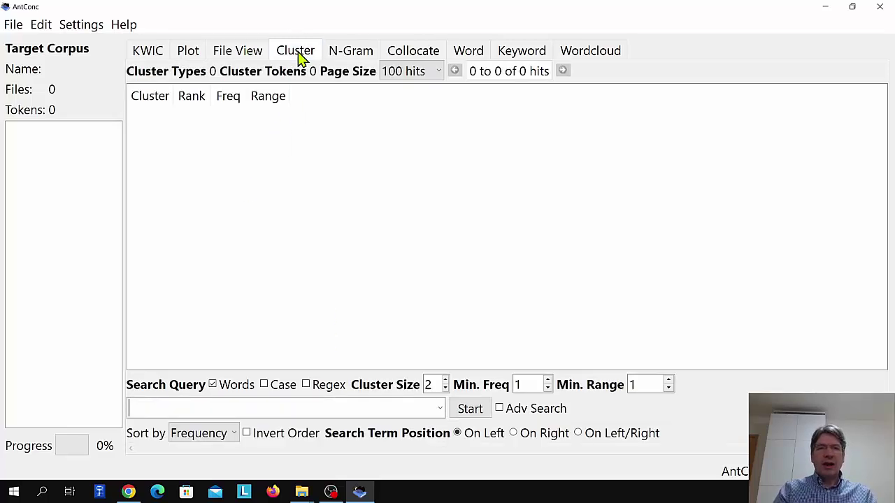
pyautogui.click(148, 53)
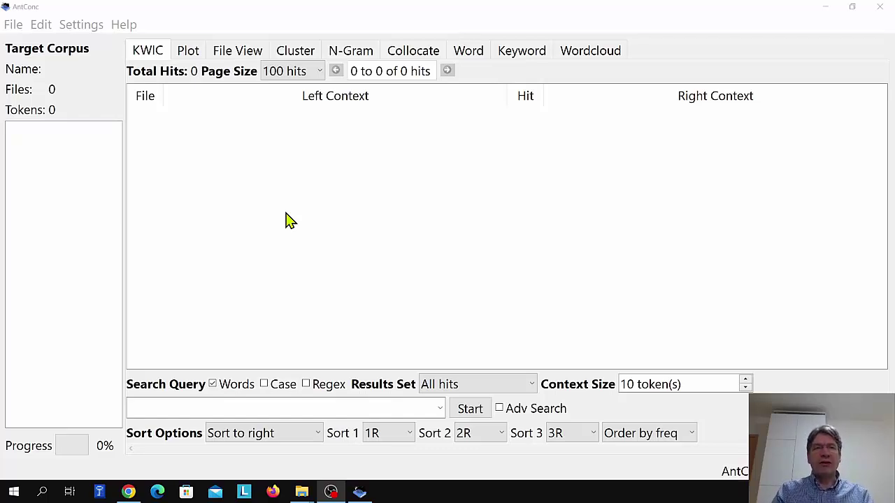
# - Open files for a quick corpus and browse into the AmE06_J_learned folder
pyautogui.click(14, 25)
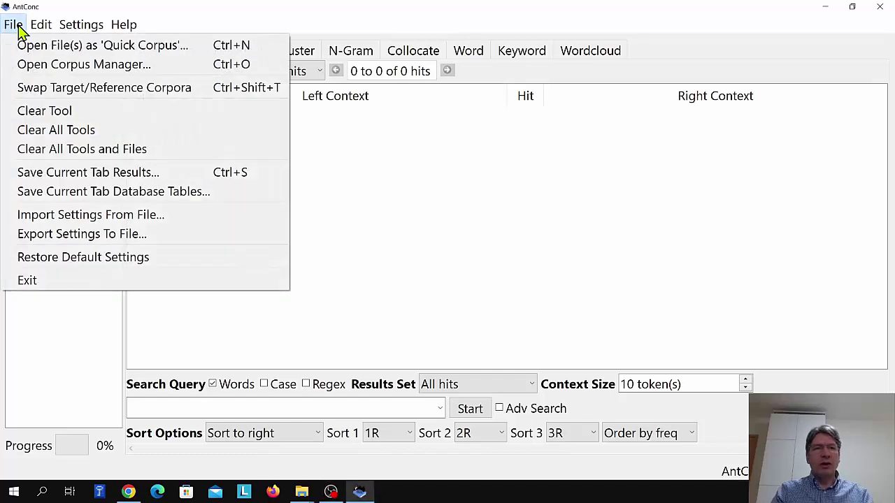
pyautogui.click(139, 53)
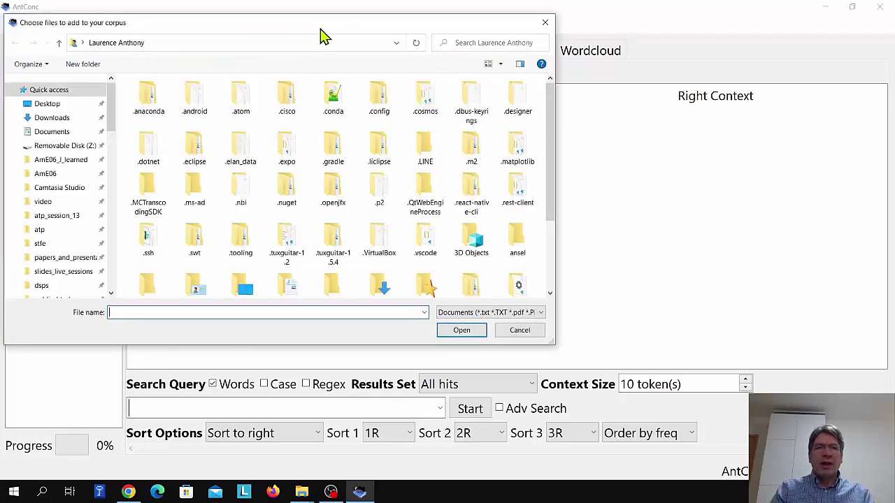
pyautogui.moveTo(246, 30); pyautogui.dragTo(355, 60)
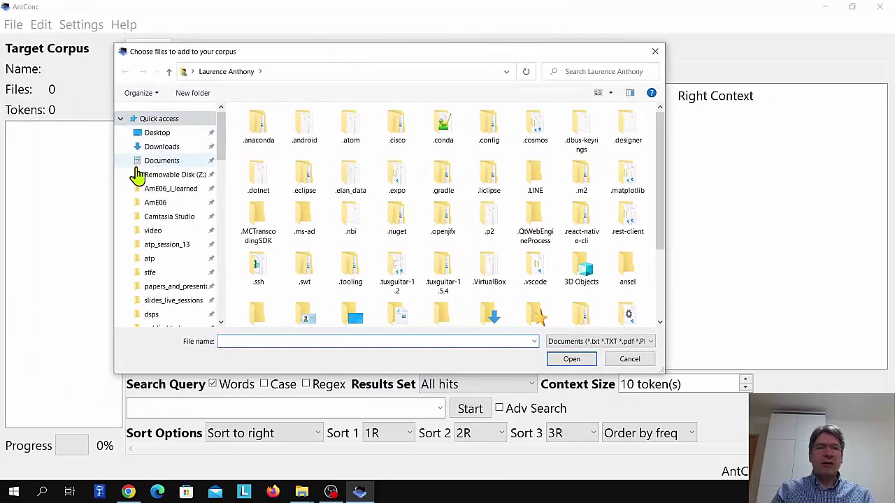
pyautogui.click(150, 194)
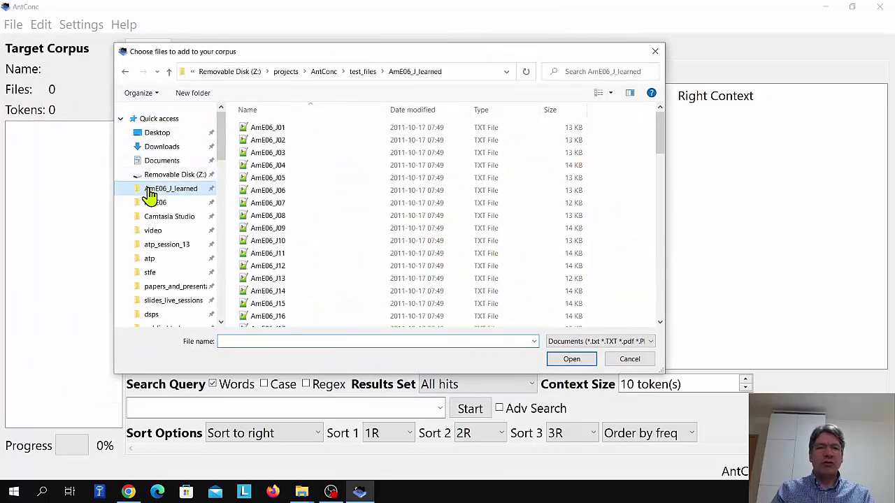
# - Select the files AmE06_J01 through AmE06_J80 as a range
pyautogui.click(279, 133)
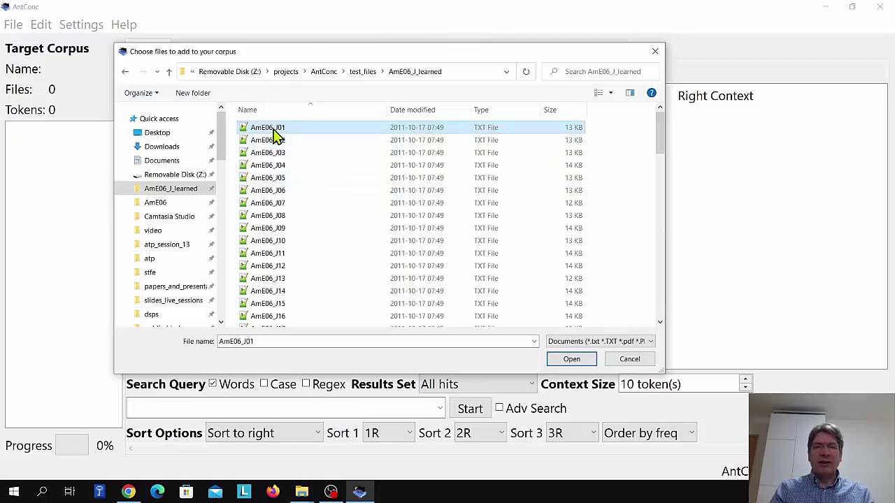
pyautogui.scroll(-2, 299, 151)
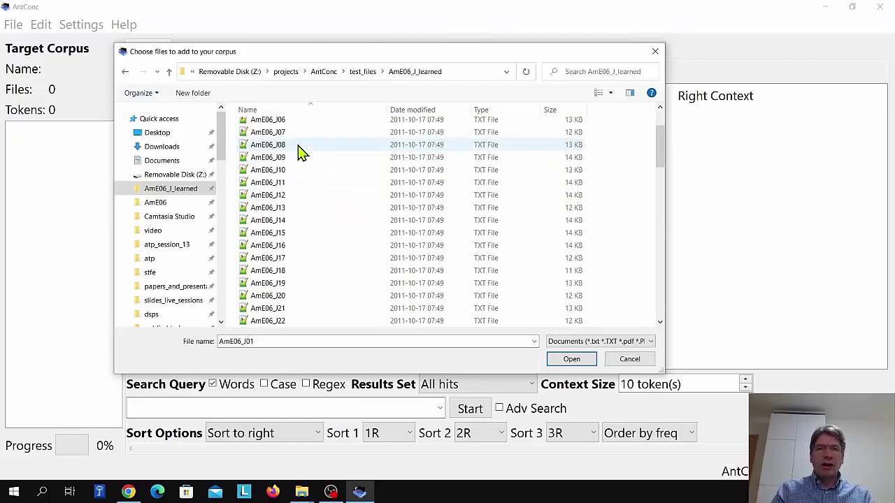
pyautogui.scroll(-19, 299, 151)
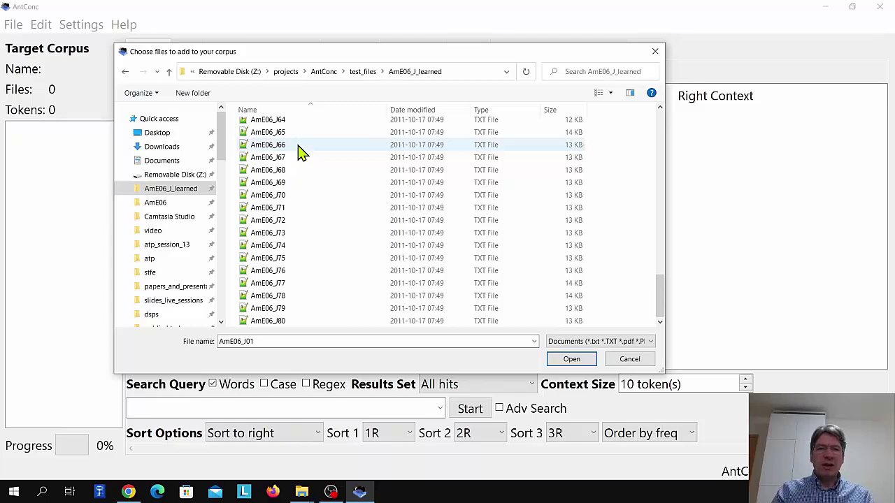
pyautogui.scroll(20, 299, 152)
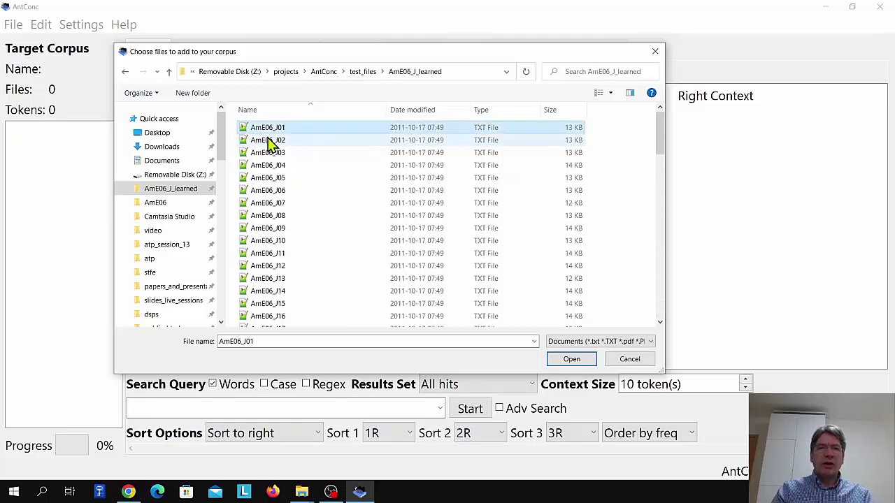
pyautogui.scroll(-20, 297, 187)
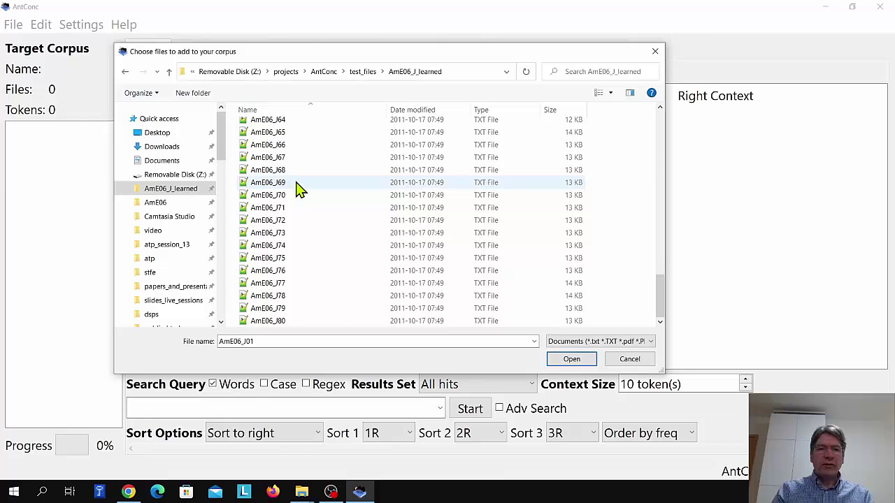
pyautogui.keyDown('shift'); pyautogui.click(271, 322); pyautogui.keyUp('shift')
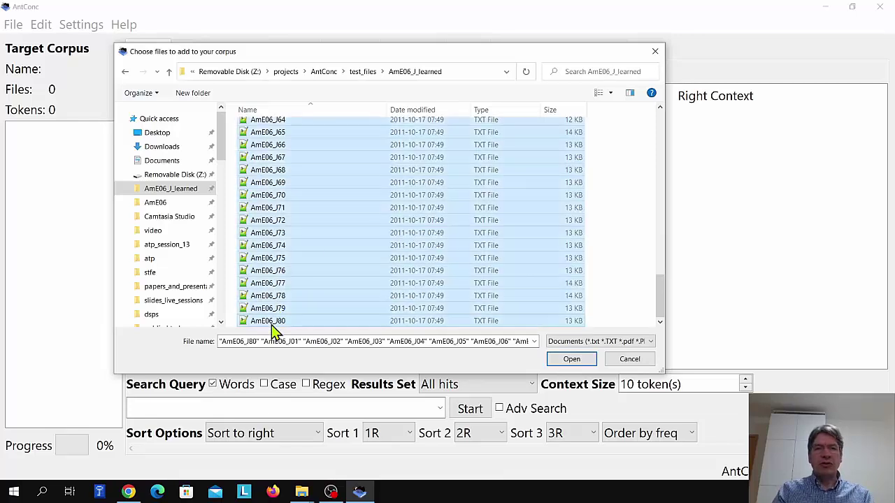
# - Pick individual files AmE06_J73, J66, J70, J77, J76 and J68, then select all files
pyautogui.click(330, 237)
pyautogui.keyDown('ctrl'); pyautogui.click(327, 144); pyautogui.keyUp('ctrl')
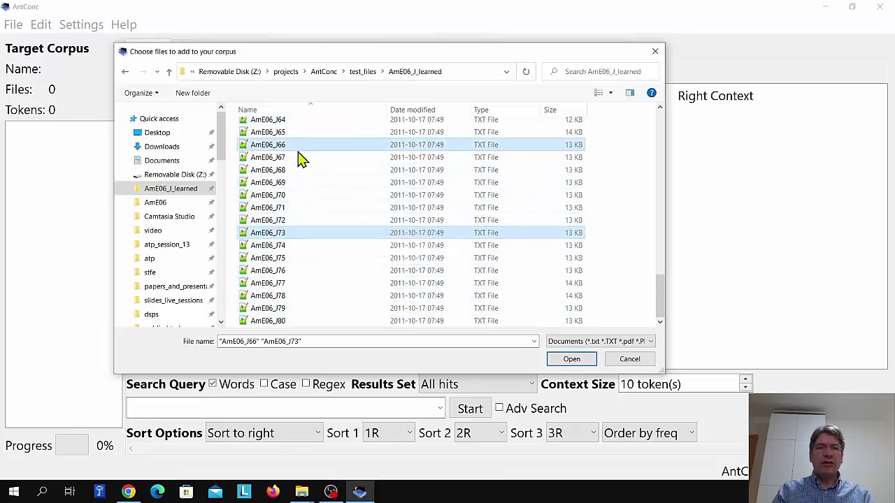
pyautogui.keyDown('ctrl'); pyautogui.click(285, 196); pyautogui.keyUp('ctrl')
pyautogui.keyDown('ctrl'); pyautogui.click(290, 282); pyautogui.keyUp('ctrl')
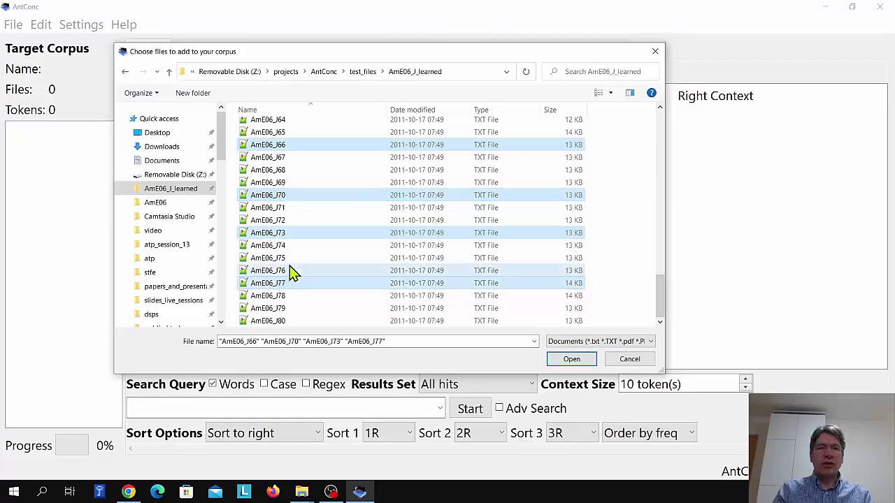
pyautogui.keyDown('ctrl'); pyautogui.click(293, 272); pyautogui.keyUp('ctrl')
pyautogui.click(330, 170)
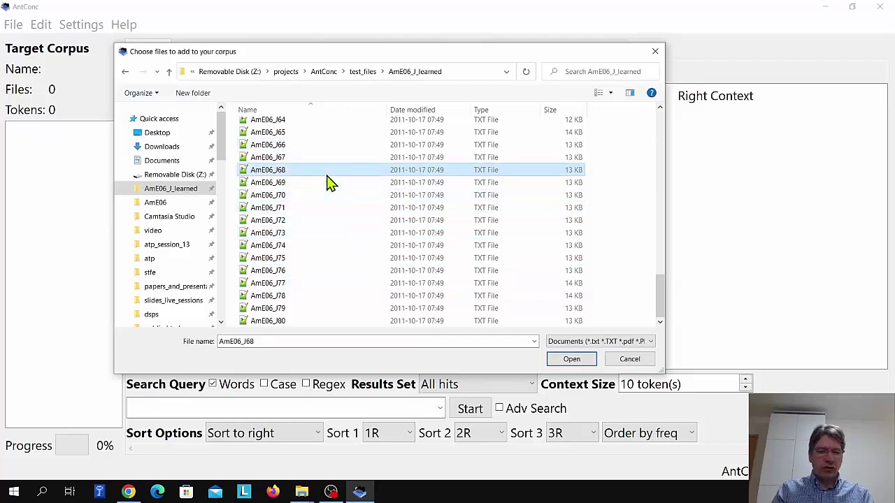
pyautogui.hotkey('ctrl', 'a')
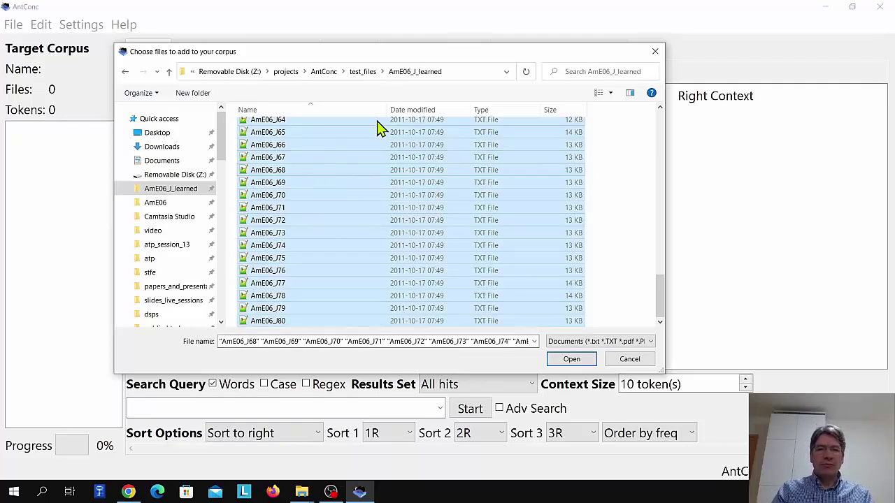
# - Load the 80 selected files as the temporary corpus and dismiss its notice
pyautogui.click(565, 362)
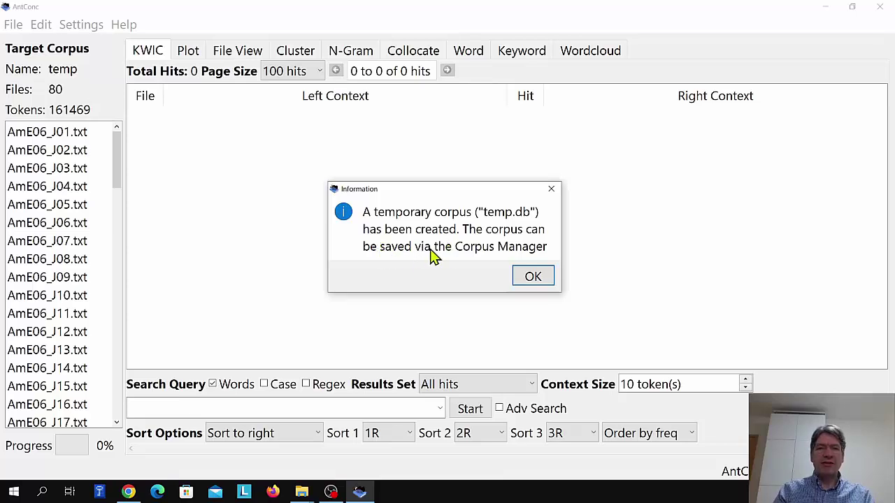
pyautogui.click(533, 278)
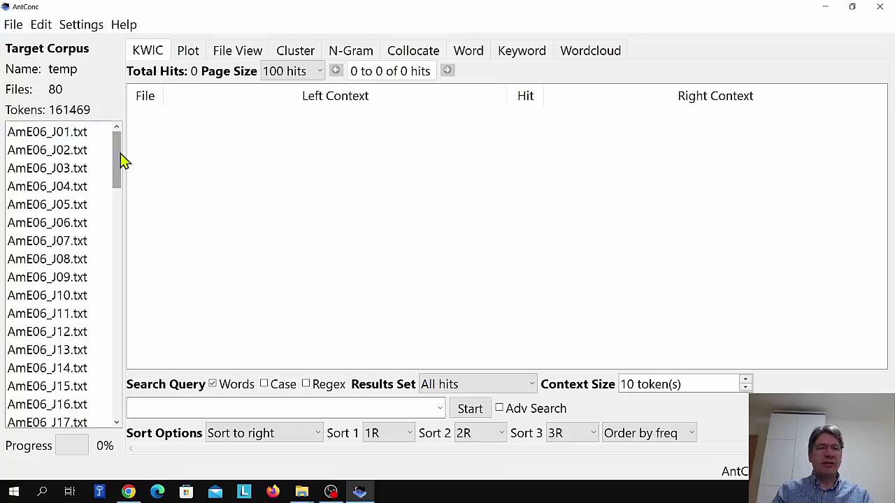
pyautogui.moveTo(116, 154); pyautogui.dragTo(83, 152)
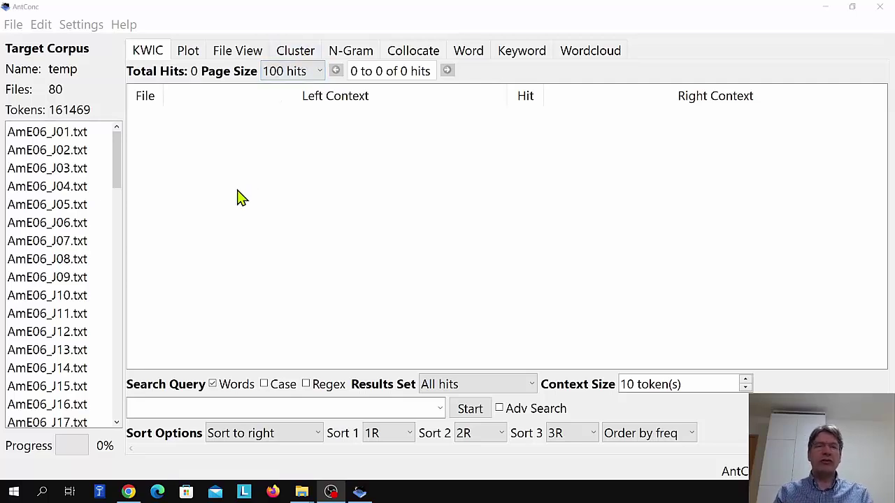
pyautogui.click(168, 408)
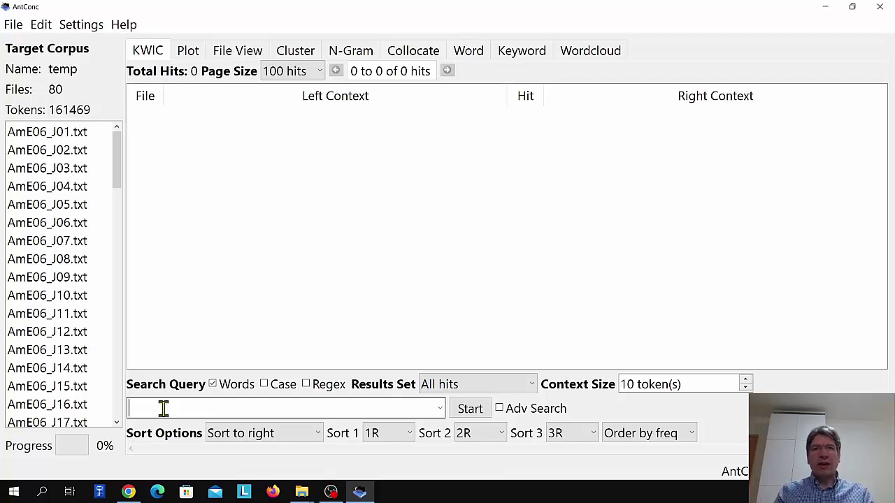
# - Run a KWIC search for 'process' (87 hits) and widen the File column
pyautogui.press('Return')
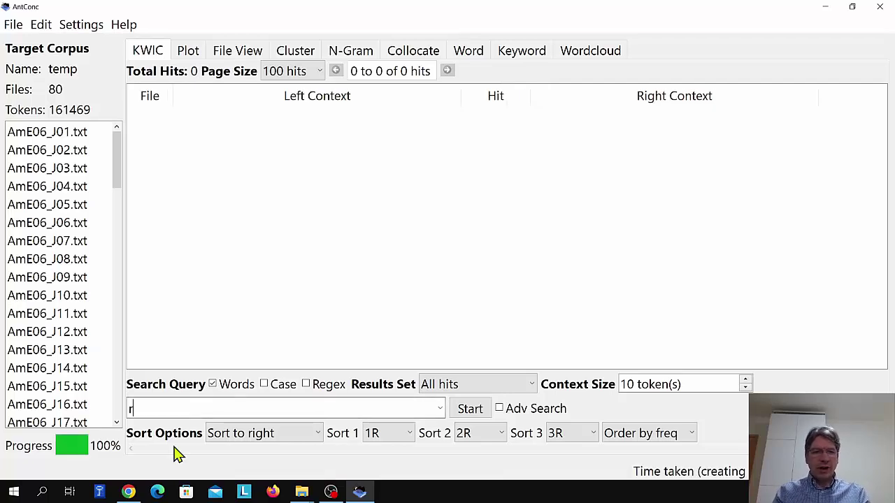
pyautogui.write('process')
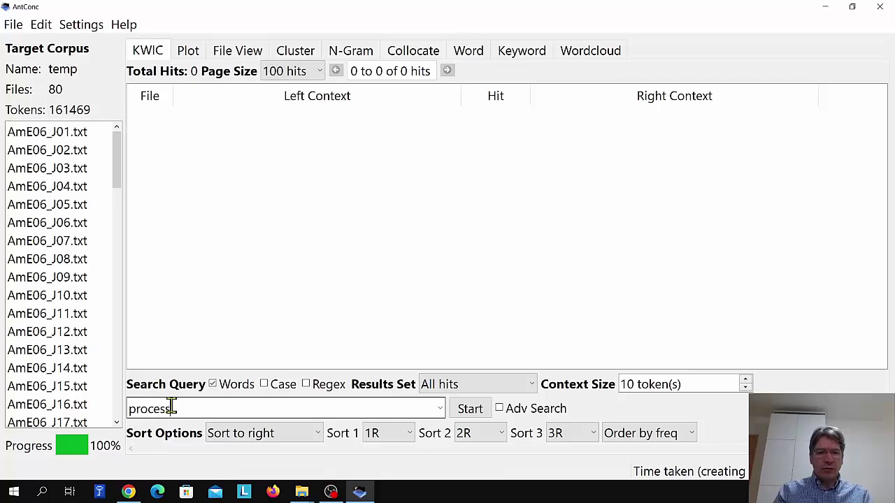
pyautogui.click(470, 412)
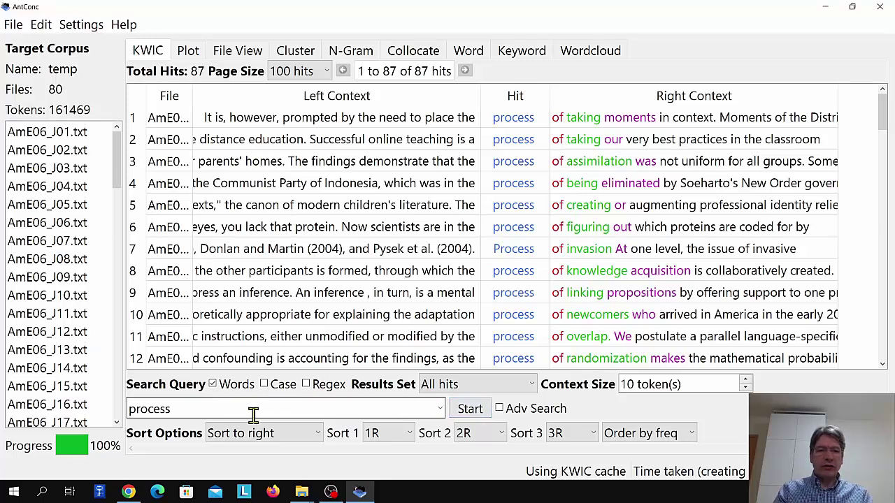
pyautogui.click(181, 404)
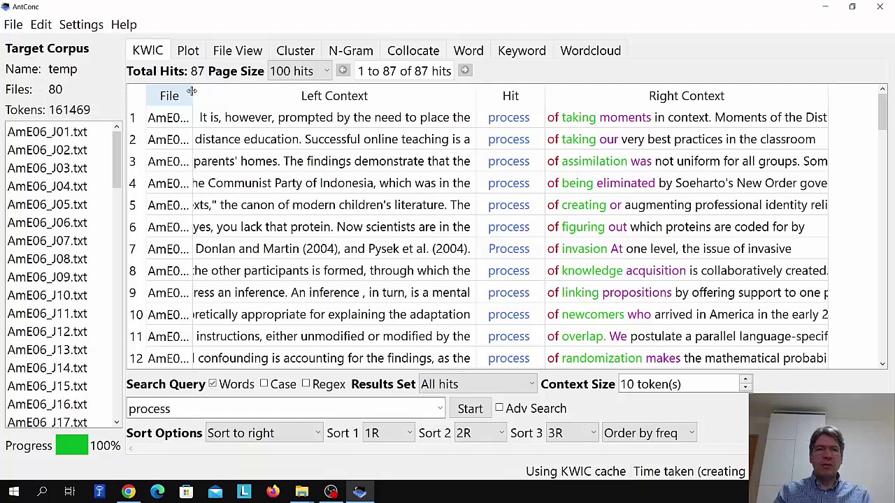
pyautogui.moveTo(192, 91); pyautogui.dragTo(238, 93)
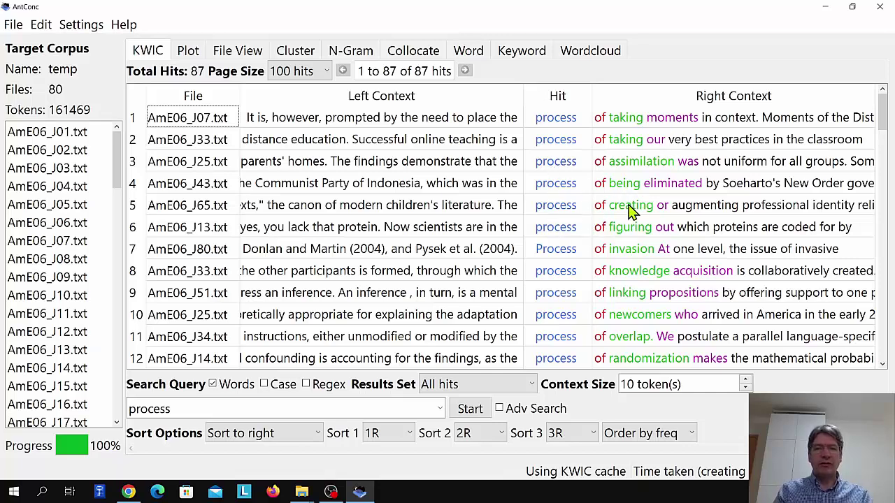
pyautogui.moveTo(879, 112); pyautogui.dragTo(887, 28)
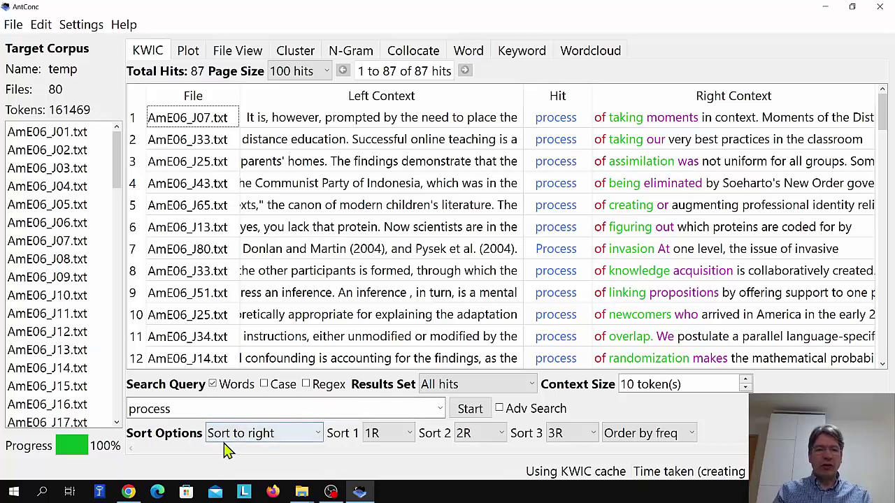
# - Re-sort the 'process' concordance with the 'Sort to left' option
pyautogui.click(252, 436)
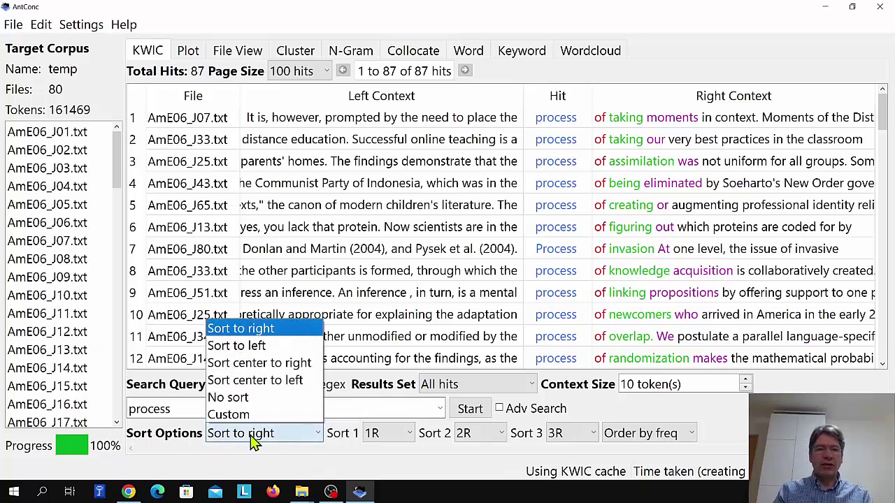
pyautogui.click(249, 346)
pyautogui.click(469, 410)
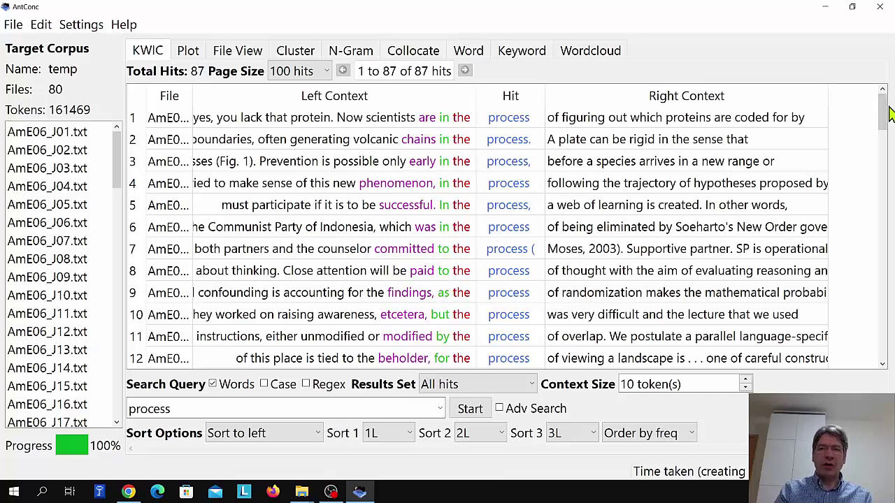
pyautogui.moveTo(885, 114)
pyautogui.mouseDown()
pyautogui.moveTo(885, 144)
pyautogui.moveTo(883, 105)
pyautogui.mouseUp()
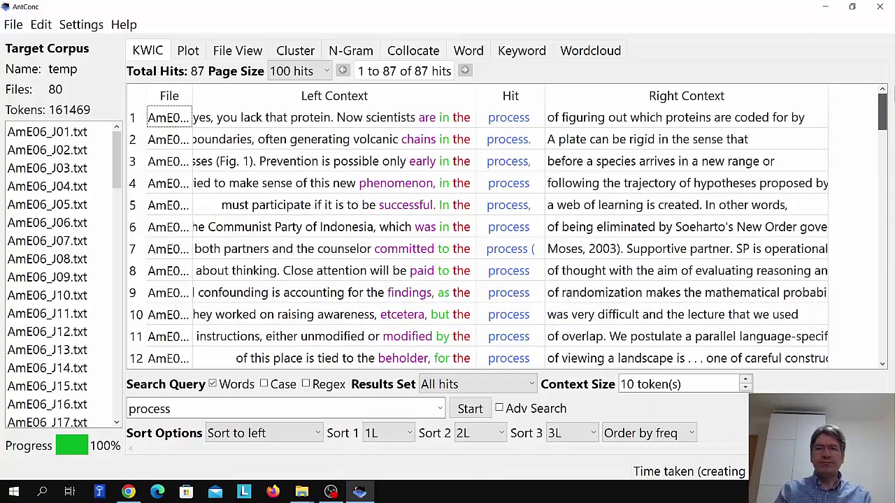